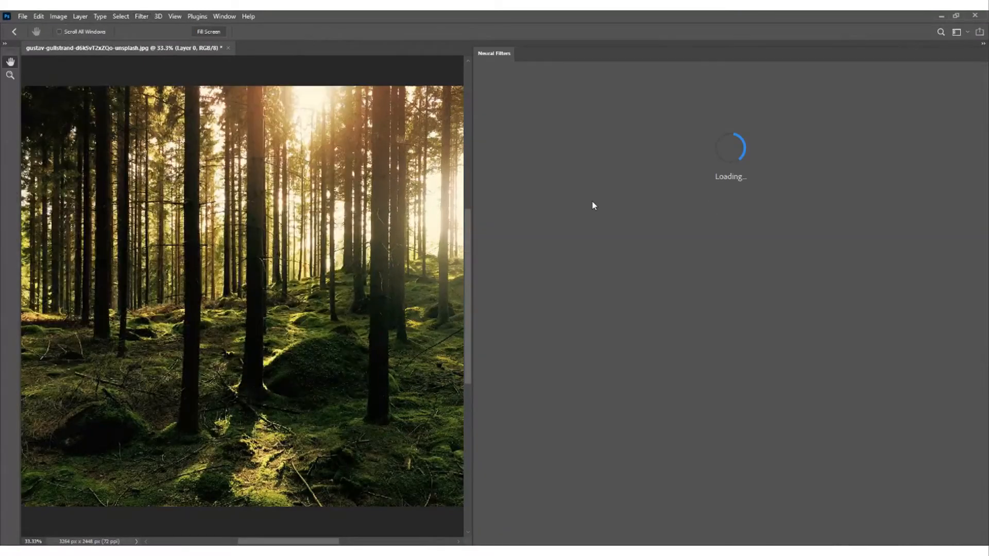
- Show the beta Neural Filters and resize the workspace so the filter list appears beside its settings and the photo stays visible
drag(470, 194, 804, 245)
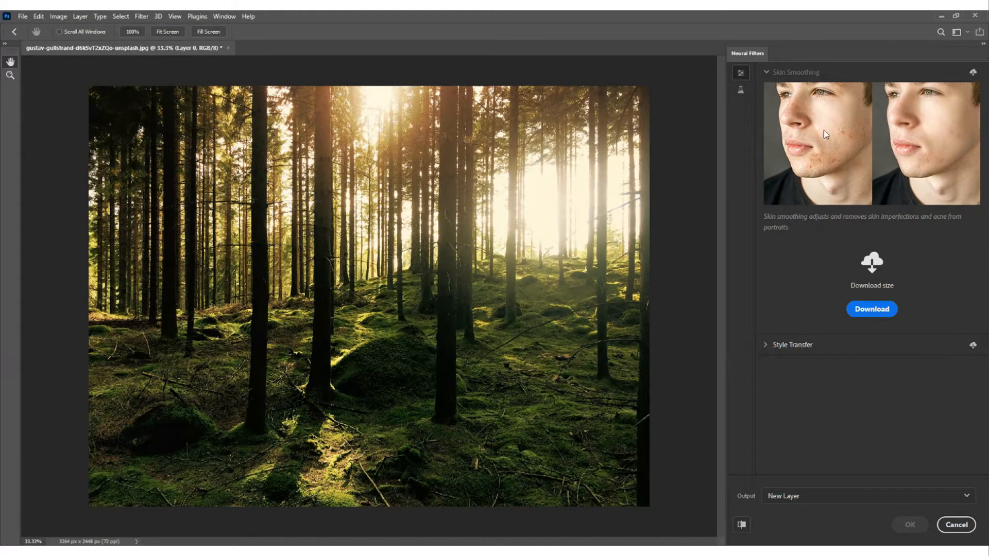
click(741, 93)
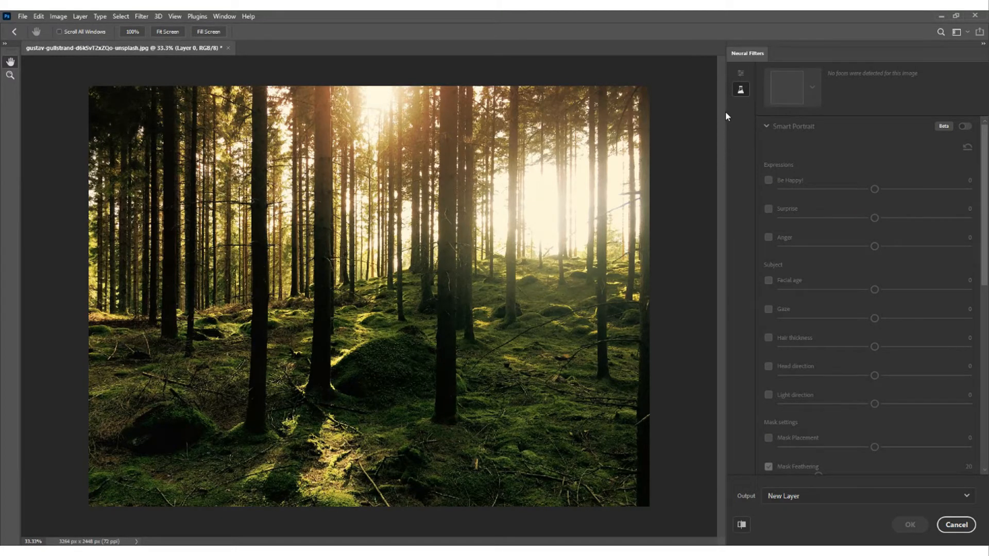
drag(726, 111, 663, 121)
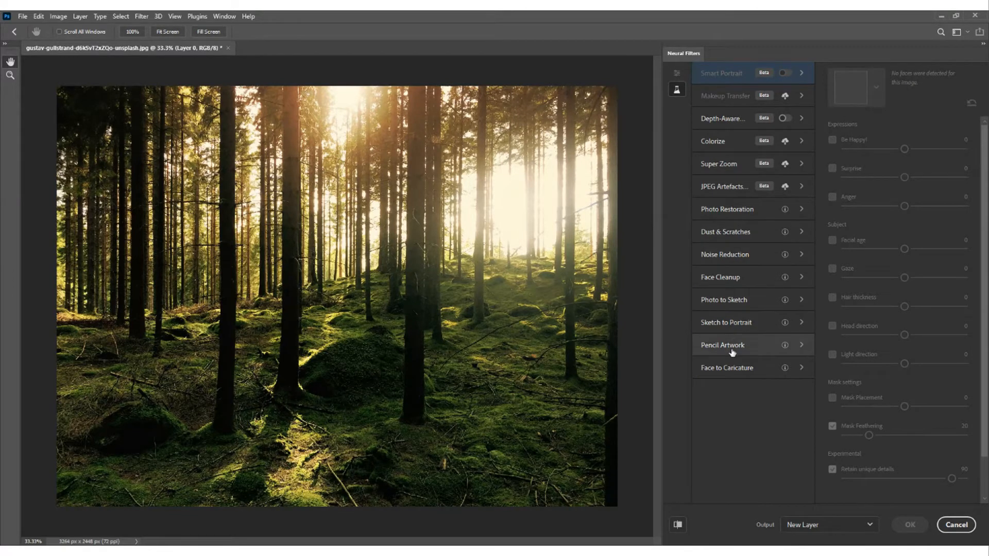
- Examine the descriptions of the upcoming filters, including Photo Restoration, Dust & Scratches, Face Cleanup, Face to Caricature, Pencil Artwork and Sketch to Portrait
click(732, 218)
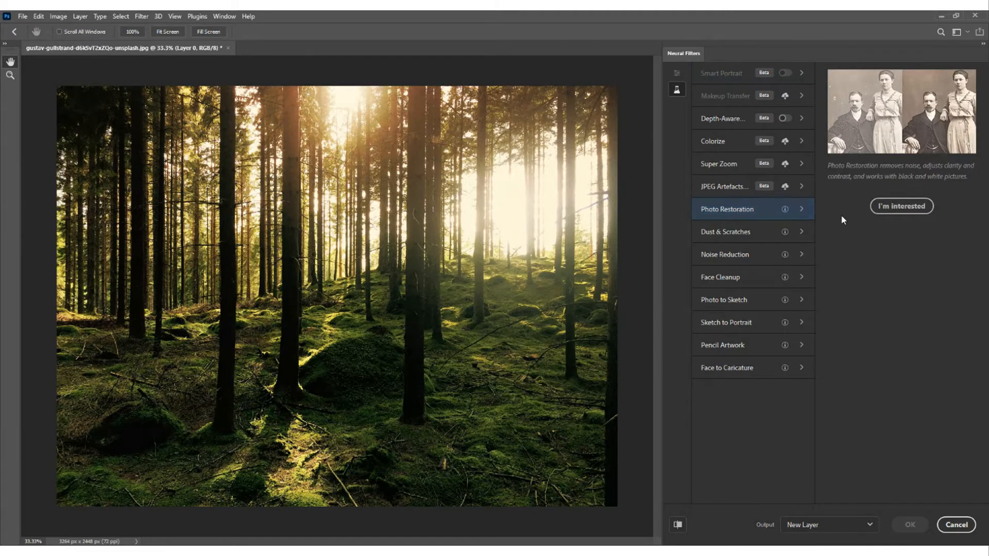
click(744, 235)
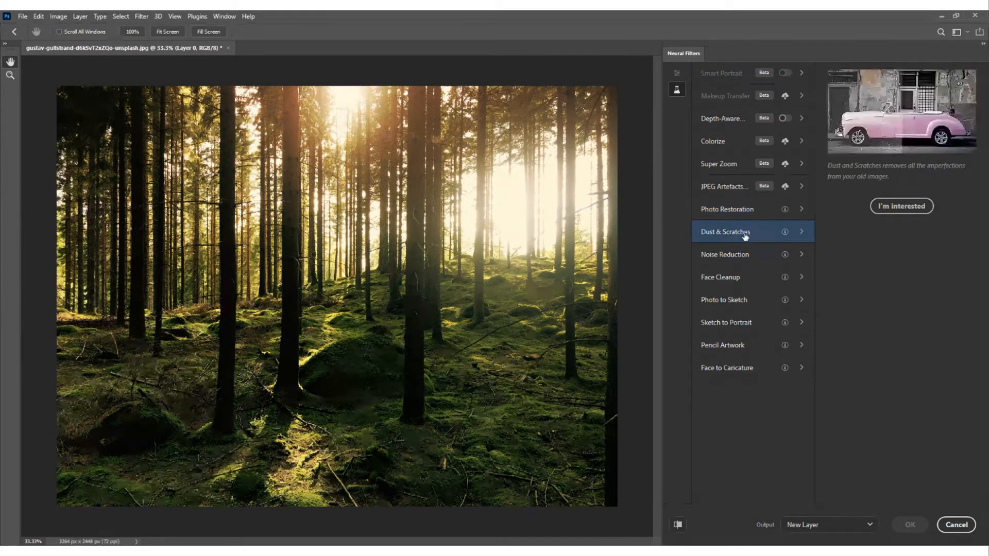
click(742, 278)
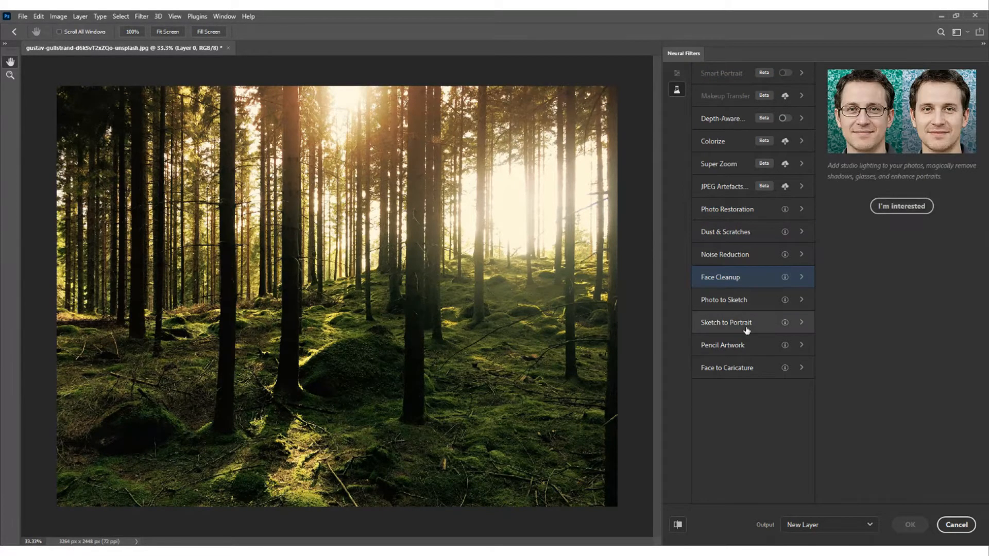
click(735, 378)
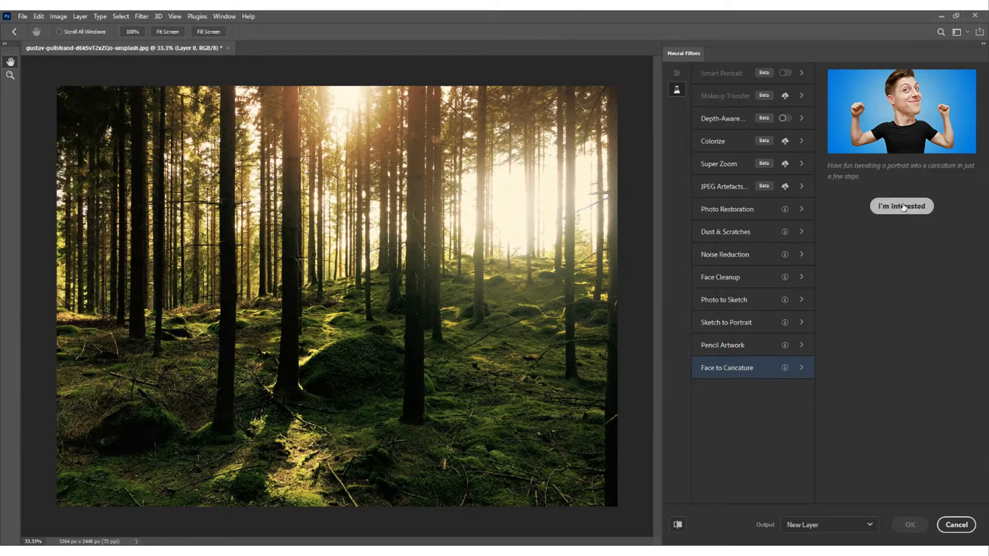
click(742, 352)
click(749, 320)
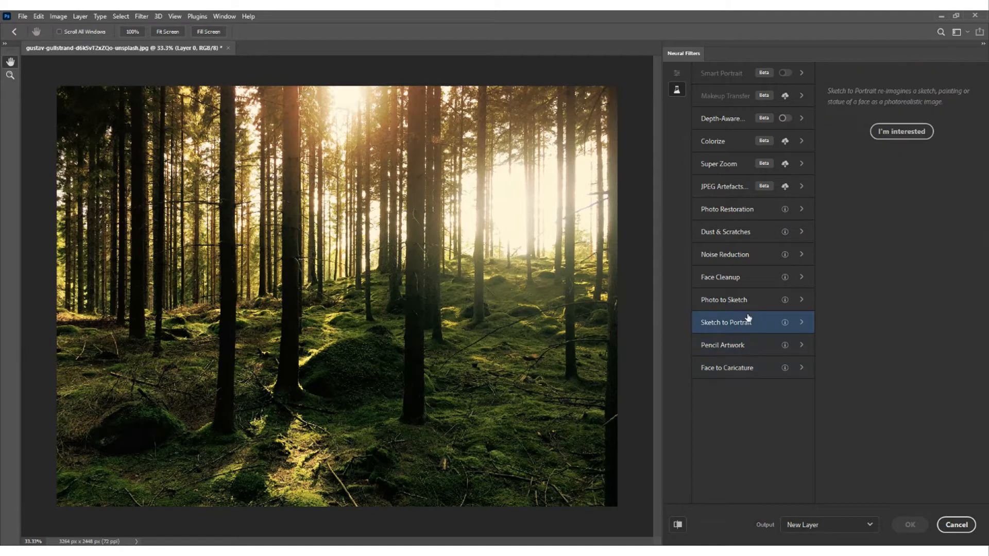
click(762, 282)
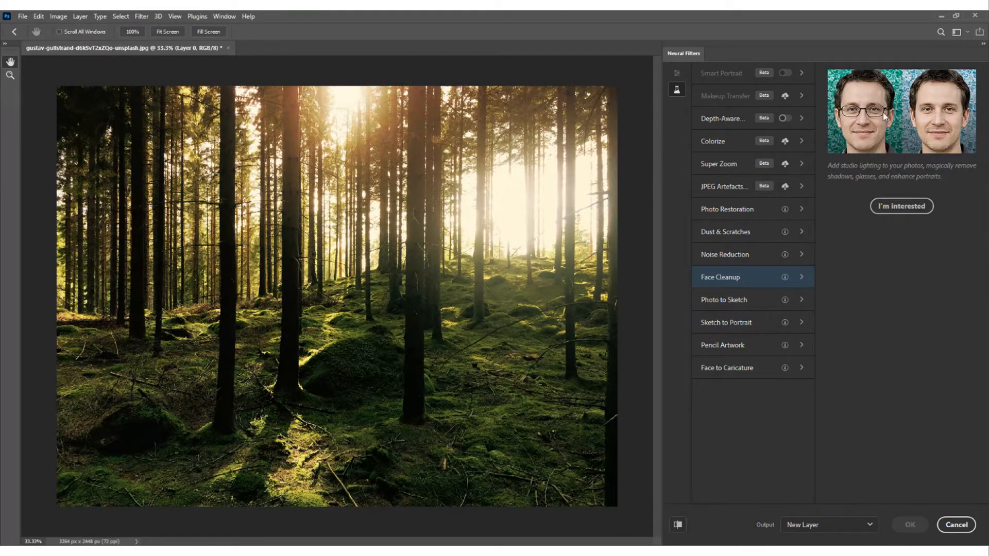
- Enable the Depth-Aware Haze filter on the forest photo and compare the preview with the original
click(710, 123)
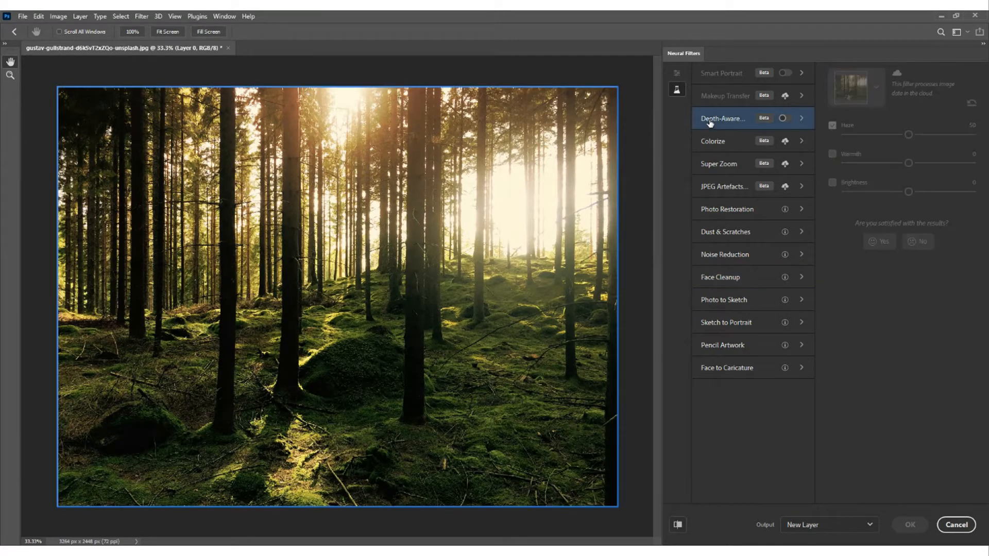
click(784, 119)
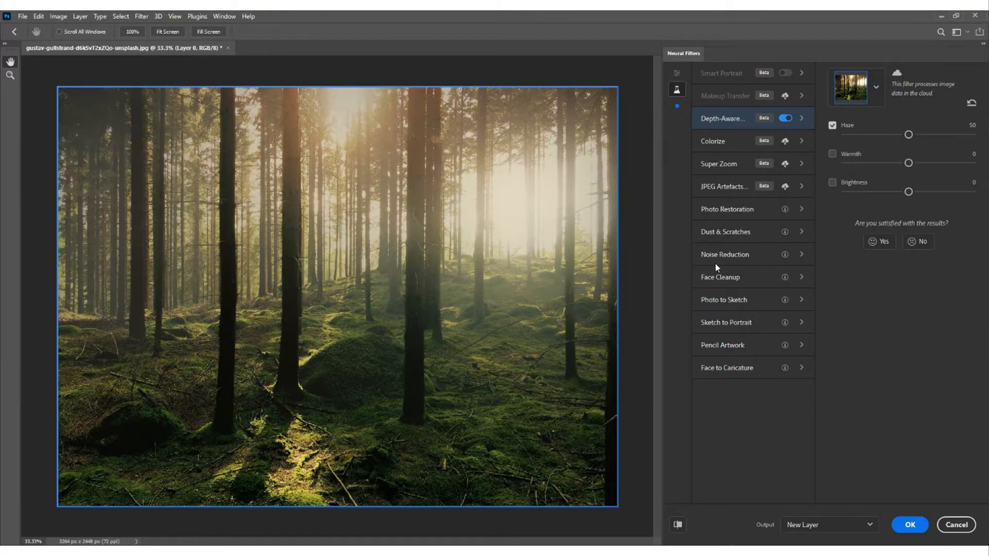
click(678, 526)
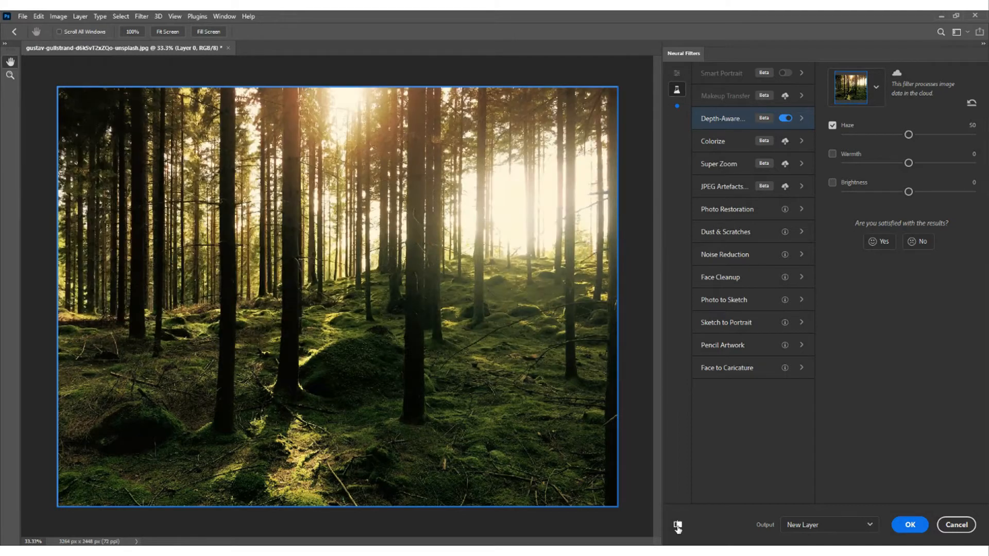
click(678, 527)
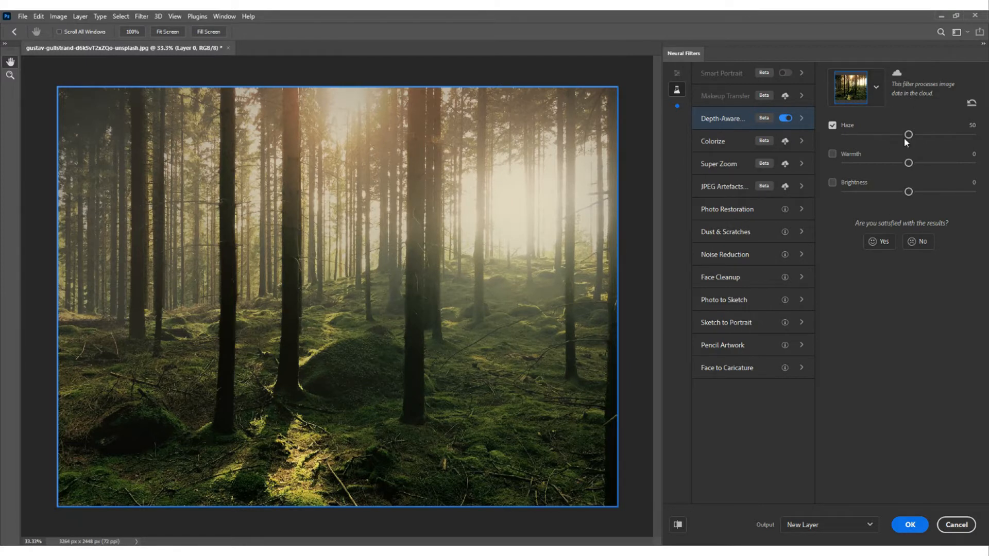
- Try Haze strengths of 67, 82 and 17, and leave Haze at 72
drag(910, 135, 931, 134)
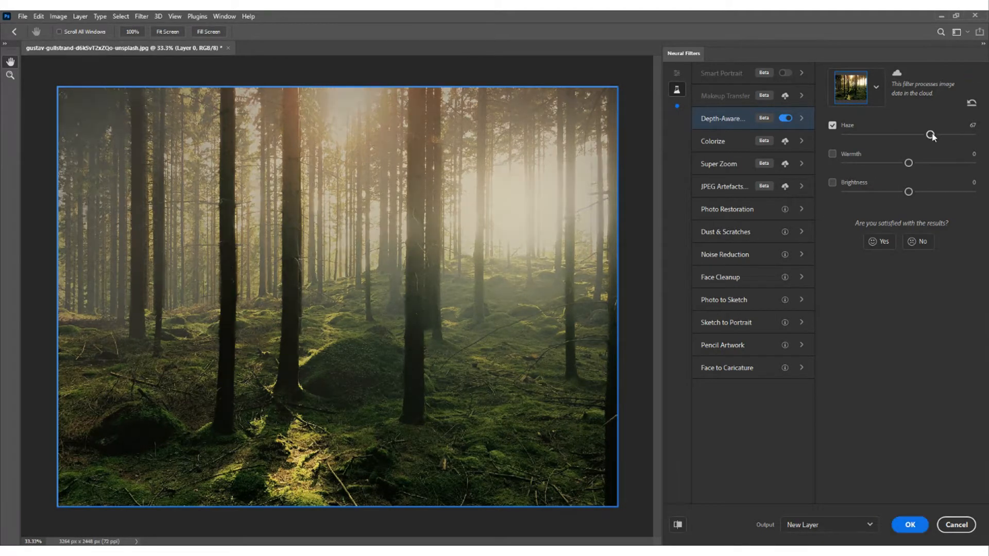
drag(932, 134, 952, 137)
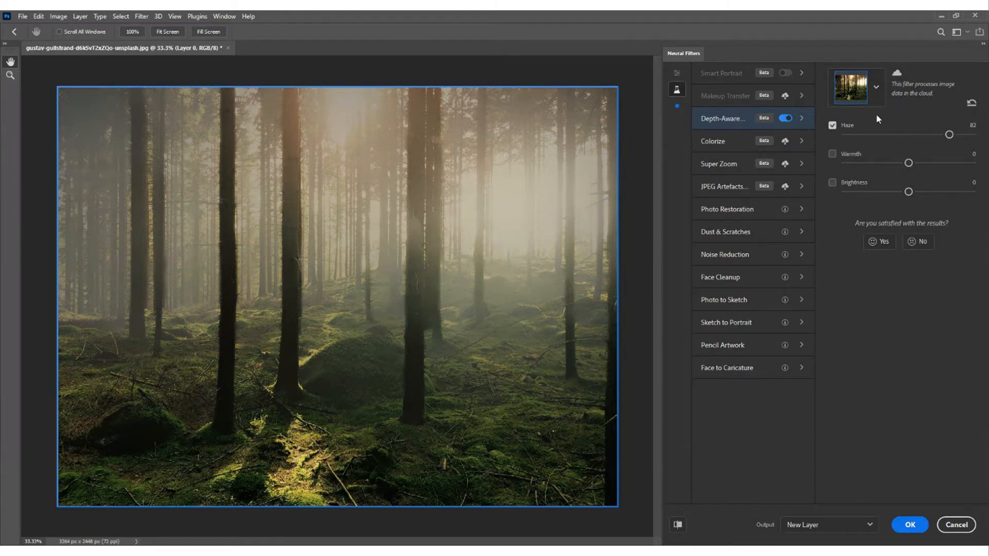
click(865, 135)
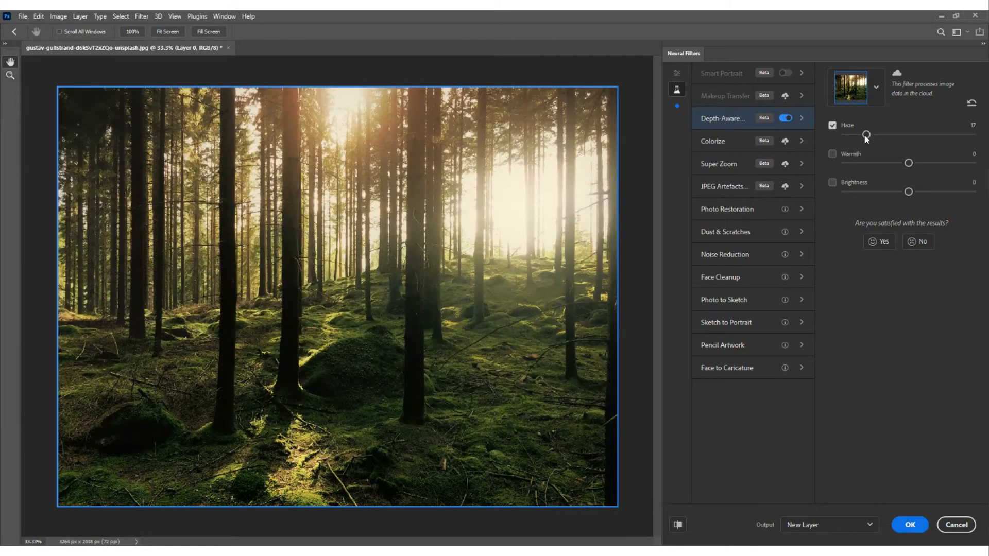
click(937, 134)
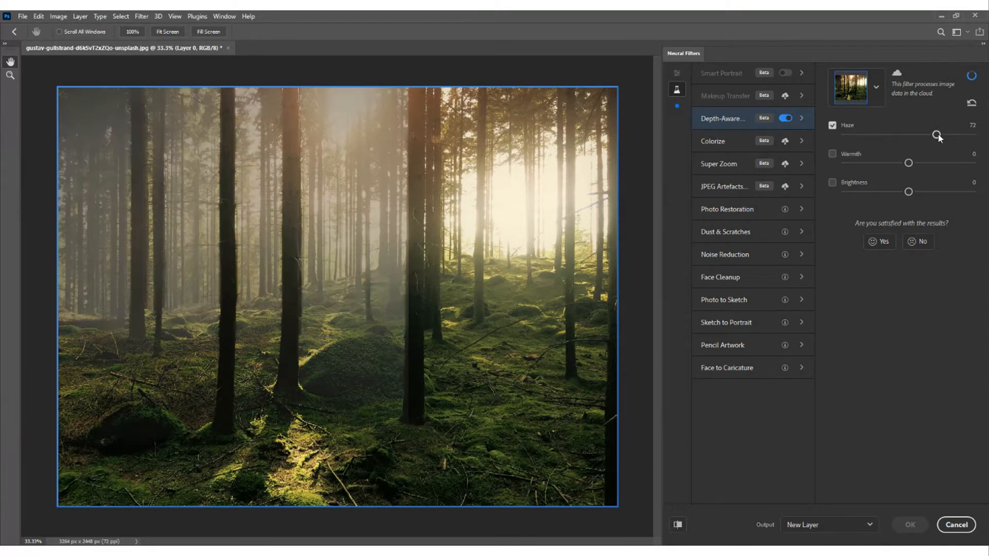
- Try warmer and cooler haze and set Warmth to 2, and test Brightness at 14 before resetting it to 0
drag(908, 163, 922, 164)
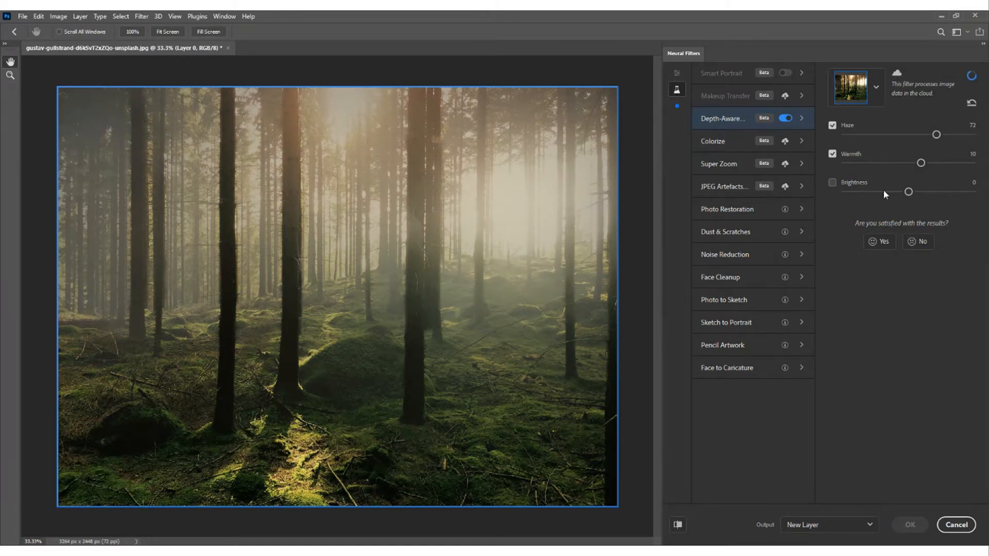
drag(920, 163, 937, 166)
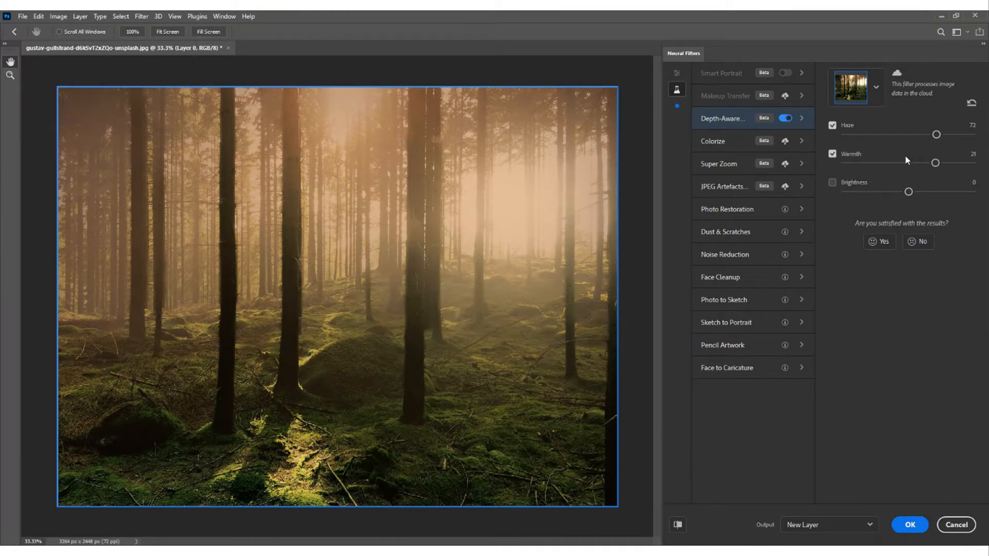
drag(936, 163, 884, 162)
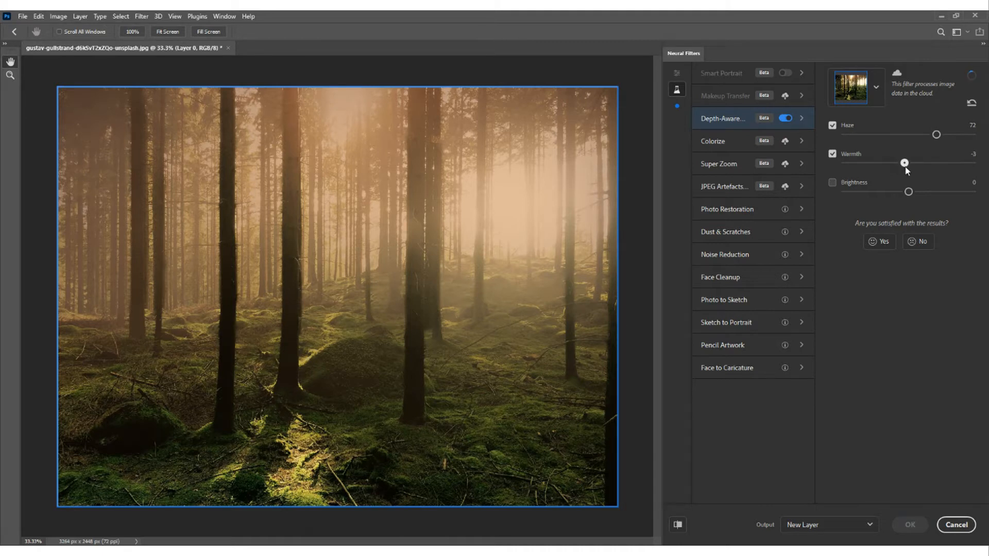
drag(900, 167, 912, 165)
drag(907, 192, 927, 192)
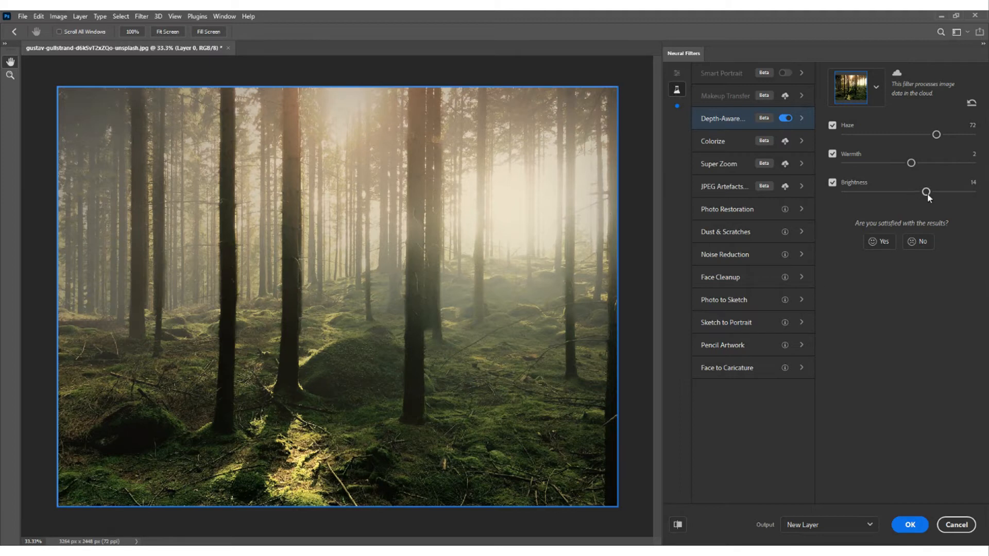
drag(927, 192, 909, 194)
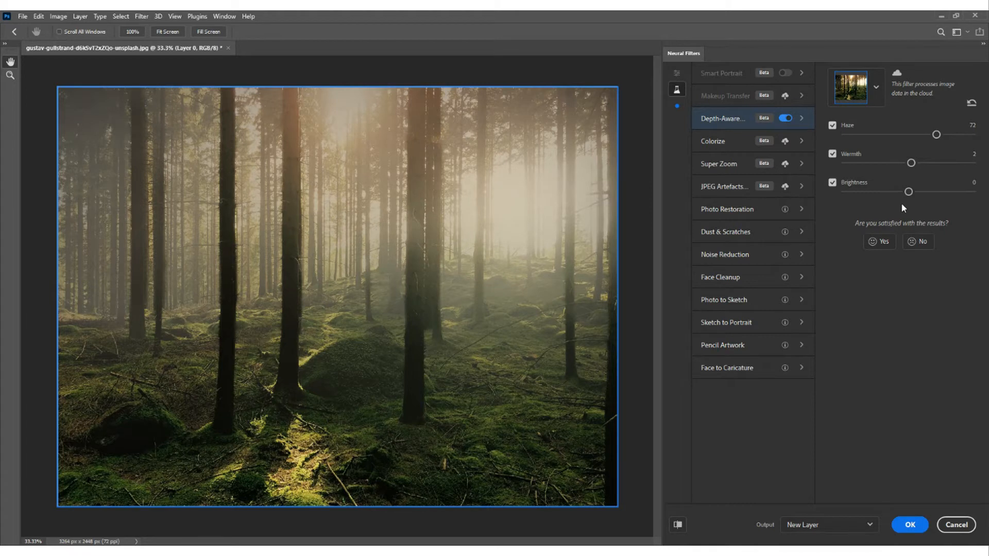
- Set Haze to 75 and apply the filter with the output as Duplicate Layer Masked
drag(937, 135, 940, 135)
click(870, 525)
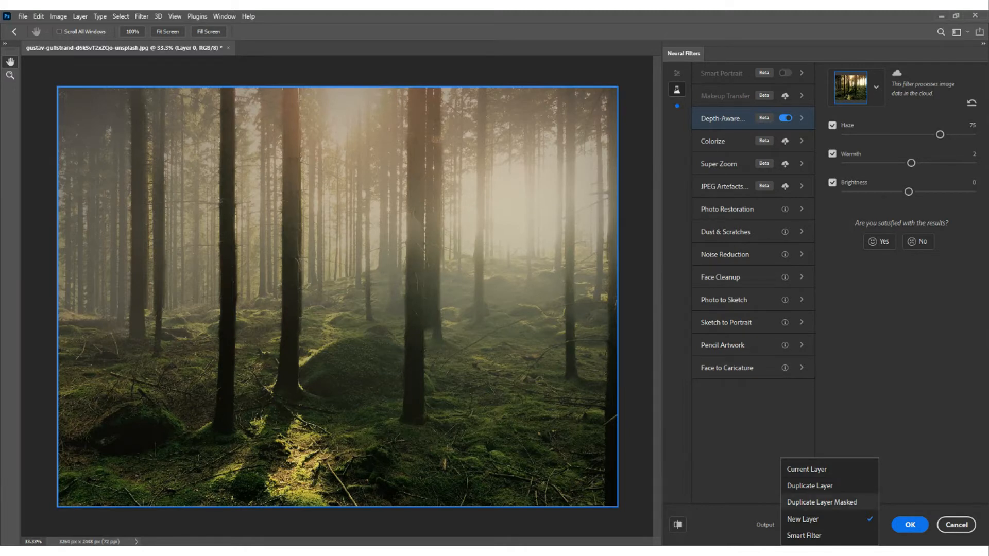
click(821, 502)
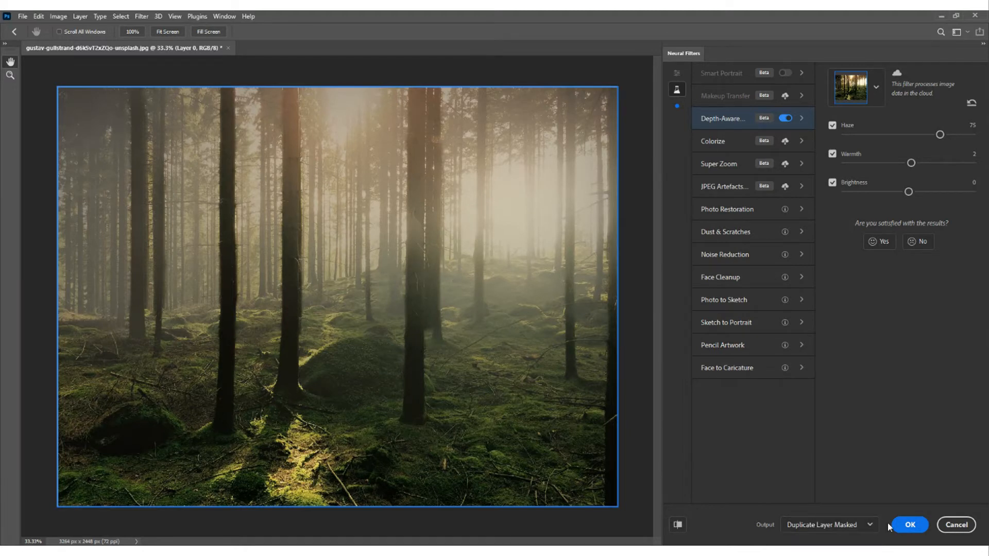
click(908, 526)
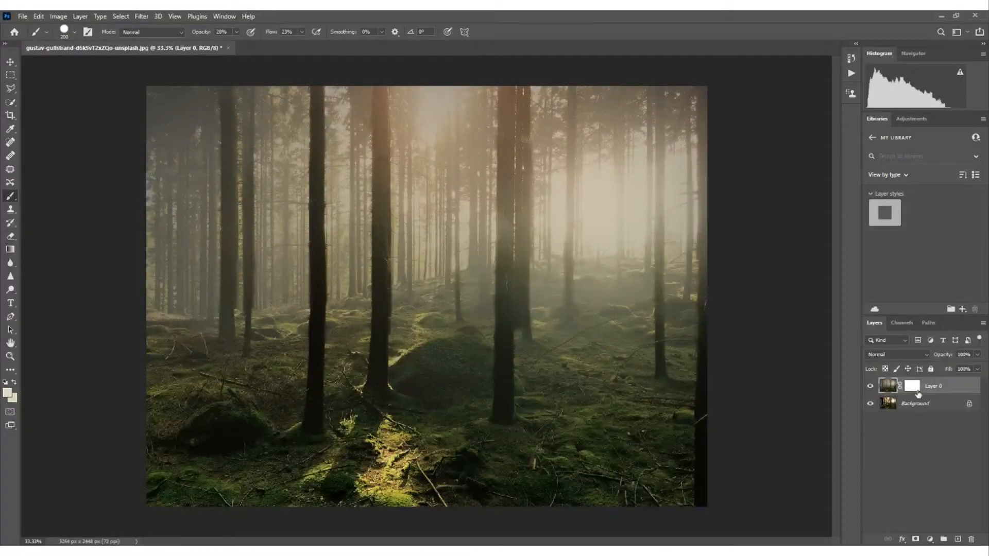
- Compare the hazy result with the original by toggling the visibility of Layer 0
click(870, 389)
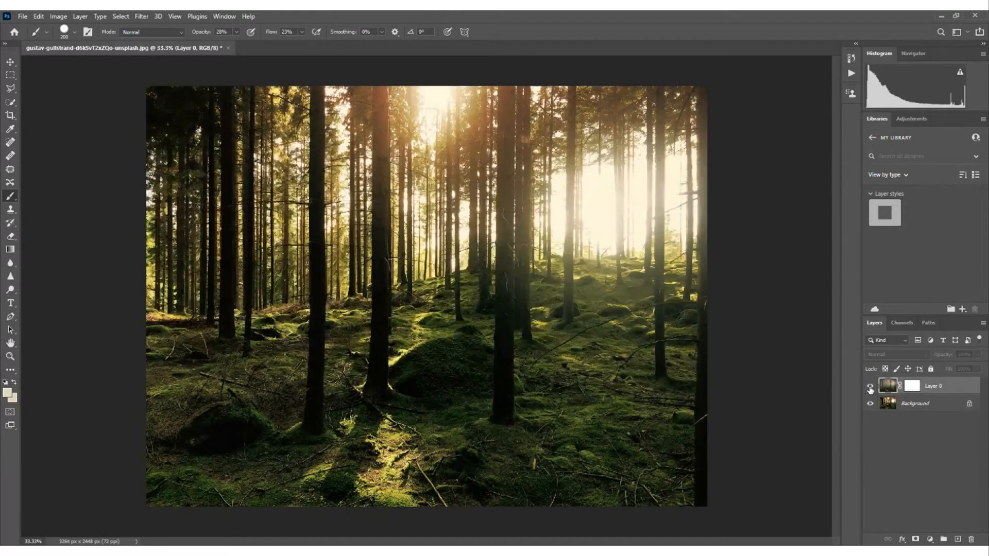
click(870, 389)
click(870, 389)
click(870, 389)
- Lower the opacity of Layer 0 to 77% to soften the haze
click(978, 356)
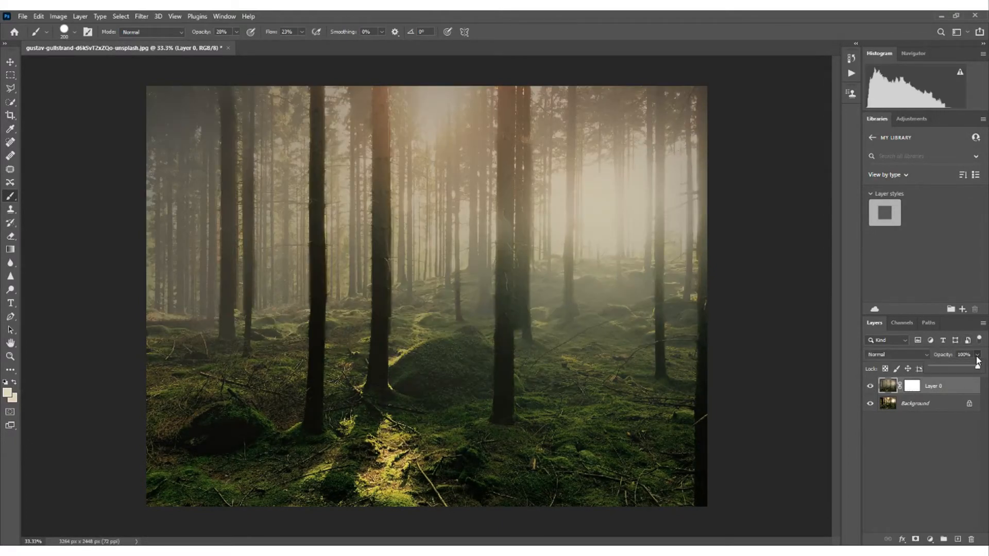
drag(973, 366, 930, 366)
drag(976, 367, 972, 366)
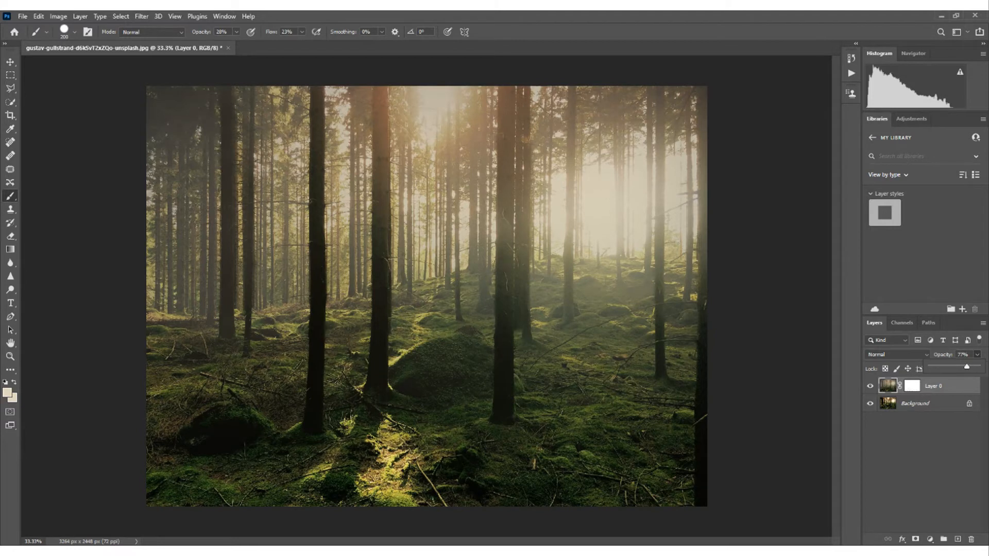
- Target the mask of Layer 0 and set the brush to 38% opacity and a size of 100 px
click(914, 390)
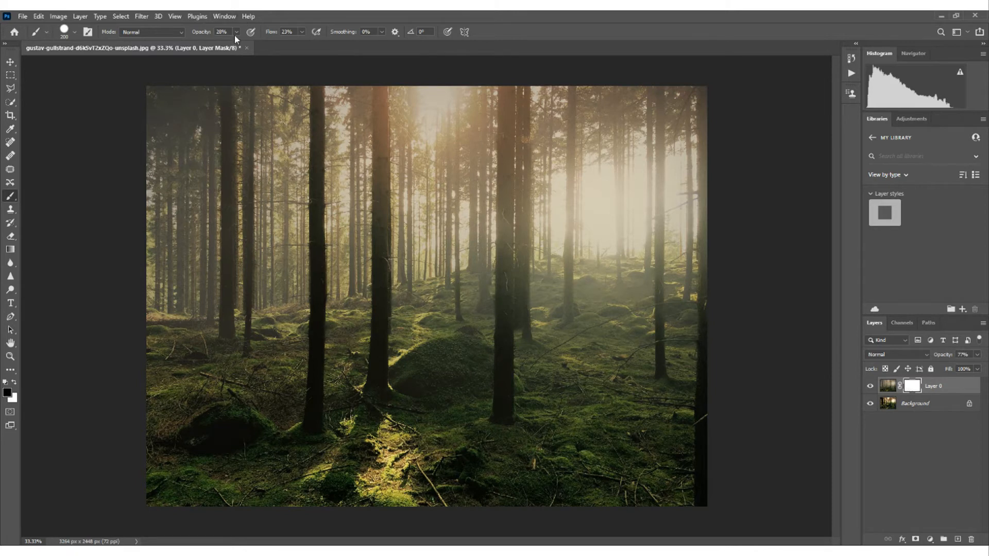
drag(237, 34, 248, 43)
click(461, 334)
key(bracketleft)
key(bracketleft)
key(bracketleft)
key(bracketleft)
key(bracketleft)
key(bracketright)
- Reduce the brush hardness to get a soft edge, keeping the brush size at 100 px
click(75, 34)
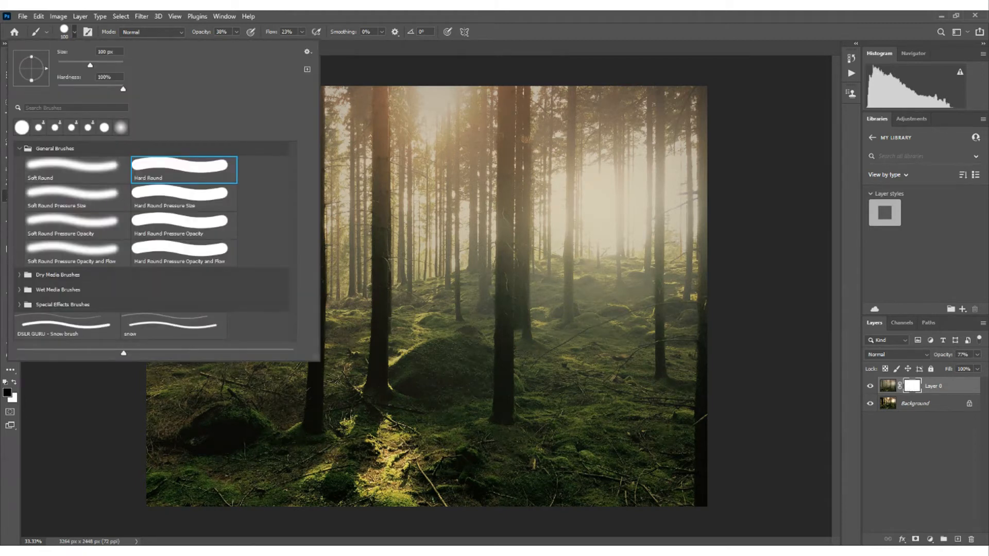
drag(87, 65, 87, 65)
drag(79, 89, 78, 89)
click(328, 22)
key(bracketright)
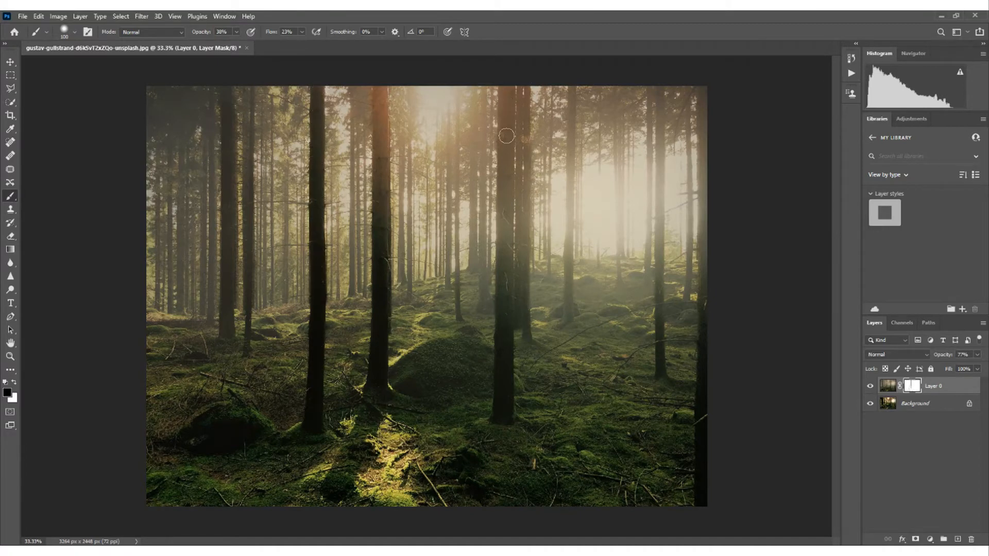
- Paint black on the mask along the large trunk right of centre, and with a 60 px brush along the far-left background trunk
mouse_move(505, 130)
mouse_down()
mouse_move(506, 240)
mouse_move(505, 202)
mouse_move(502, 225)
mouse_move(517, 326)
mouse_move(506, 401)
mouse_move(502, 258)
mouse_up()
key(bracketleft)
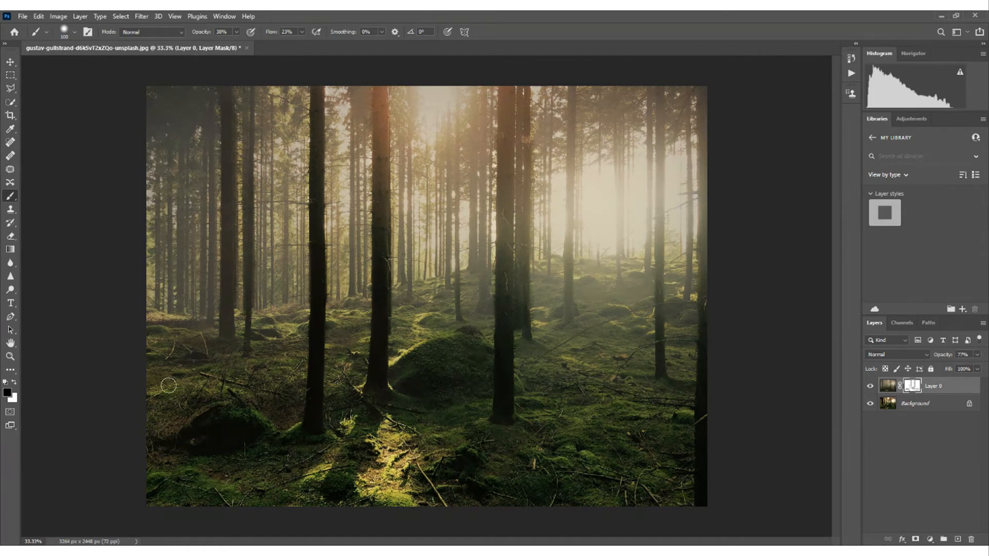
key(bracketleft)
key(bracketleft)
key(bracketleft)
key(bracketleft)
mouse_move(226, 334)
mouse_down()
mouse_move(222, 274)
mouse_move(226, 331)
mouse_move(226, 91)
mouse_up()
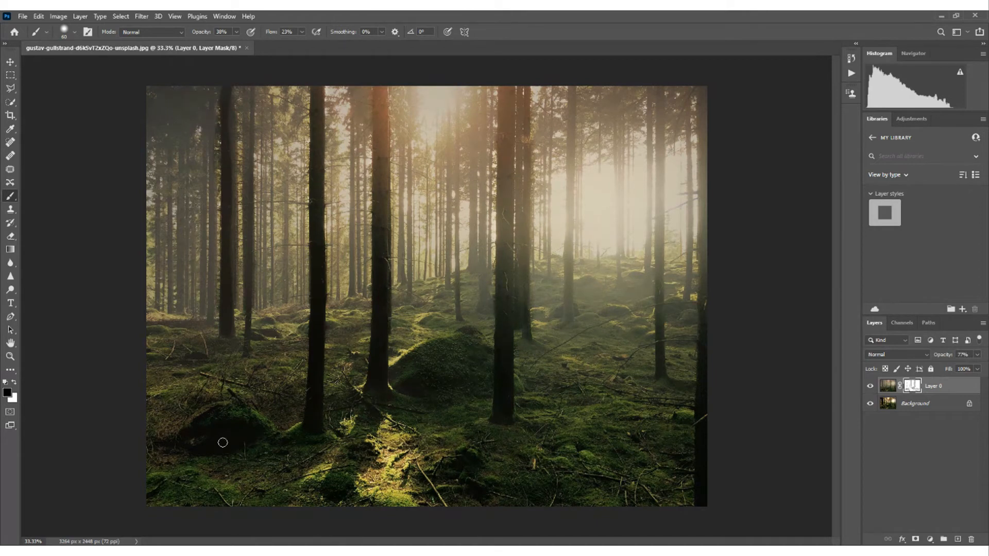
- Paint white on the mask around the far-left trunk with a 150 px brush to restore haze, and return the foreground colour to black
click(14, 383)
key(bracketright)
key(bracketright)
key(bracketright)
key(bracketright)
key(bracketright)
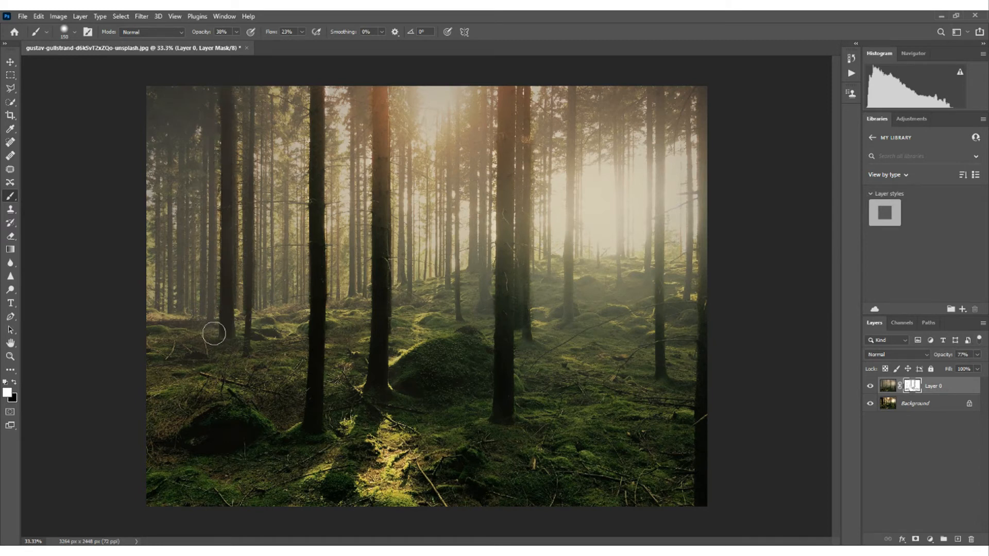
click(14, 382)
- Toggle the visibility of Layer 0 off and on several times to compare the hazed photo with the original
click(870, 387)
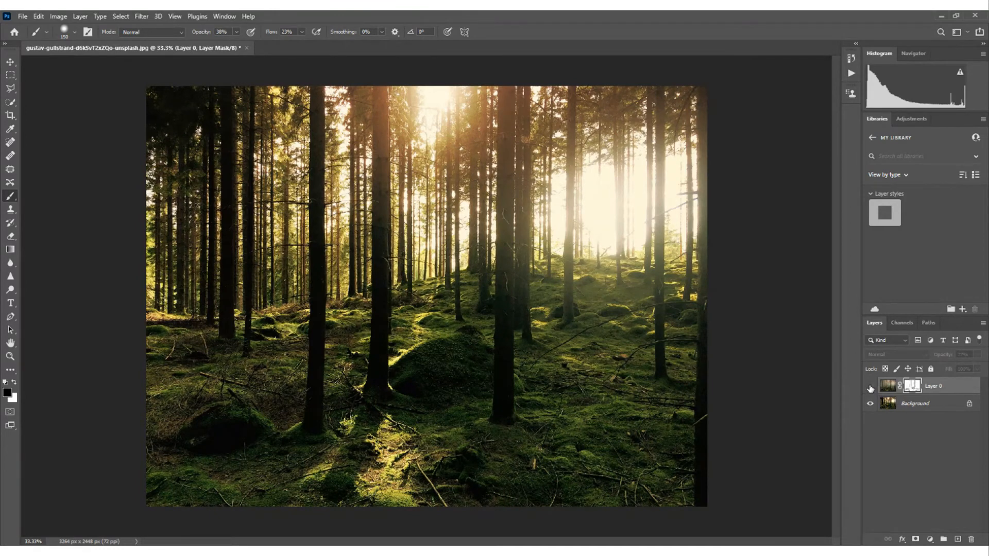
click(870, 388)
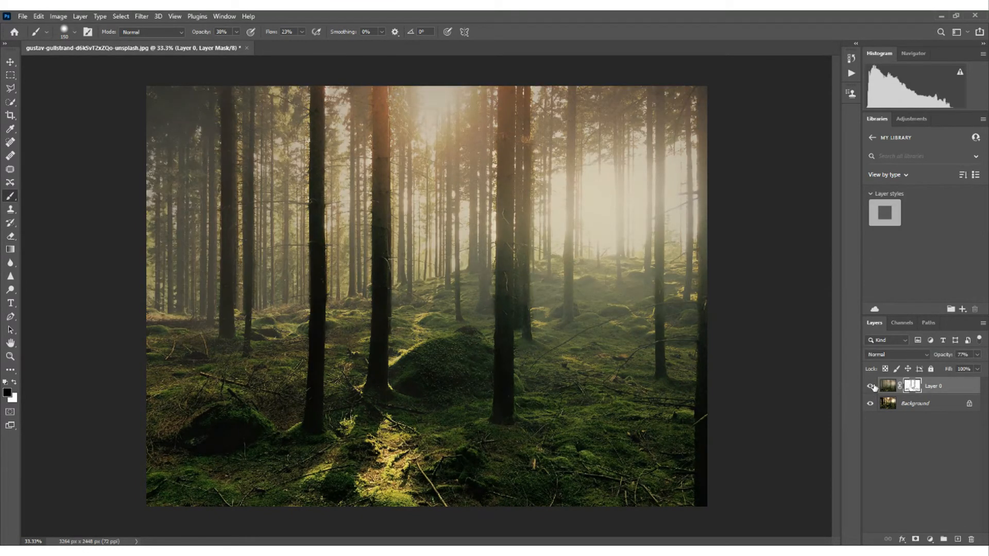
click(870, 388)
click(870, 387)
click(871, 387)
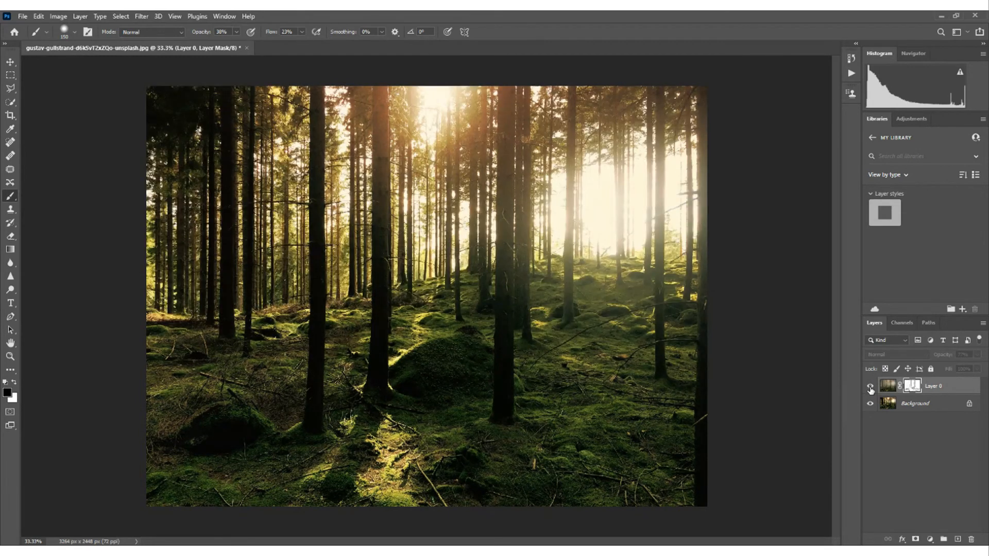
click(870, 387)
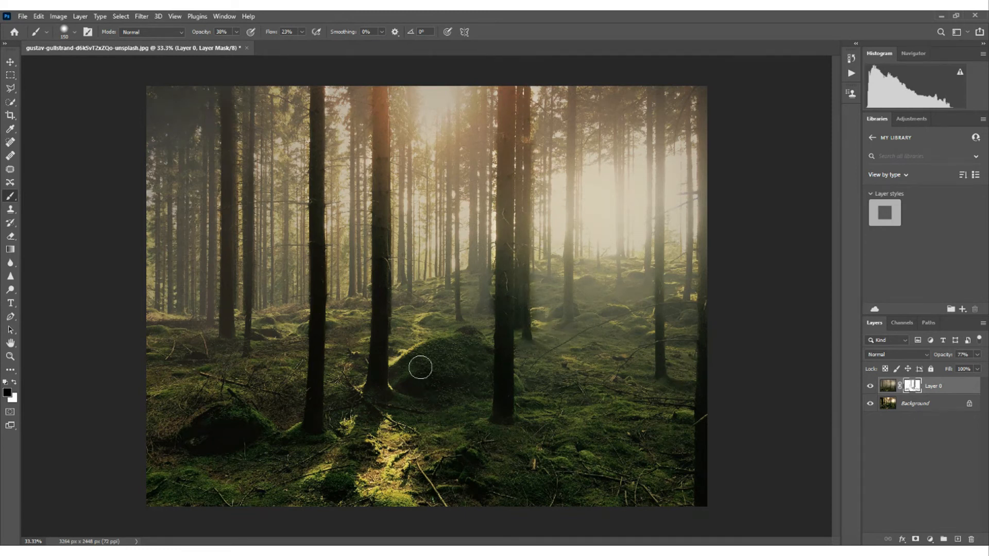
- Paint black on the Layer 0 mask over the sunlit ground around the central mossy mound, and reduce the brush to 90 px
key(bracketleft)
key(bracketleft)
mouse_move(428, 328)
mouse_down()
mouse_move(425, 317)
mouse_move(419, 333)
mouse_up()
key(bracketright)
key(bracketright)
key(bracketright)
key(bracketleft)
key(bracketleft)
key(bracketleft)
key(bracketleft)
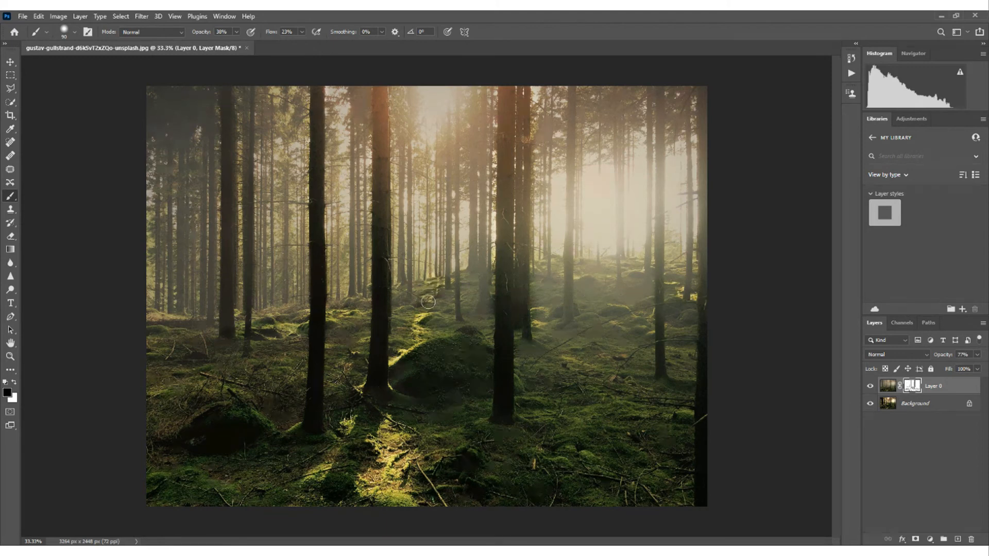
- Lower the opacity of Layer 0 to 62% and switch the foreground colour to white
click(977, 355)
drag(967, 366, 966, 366)
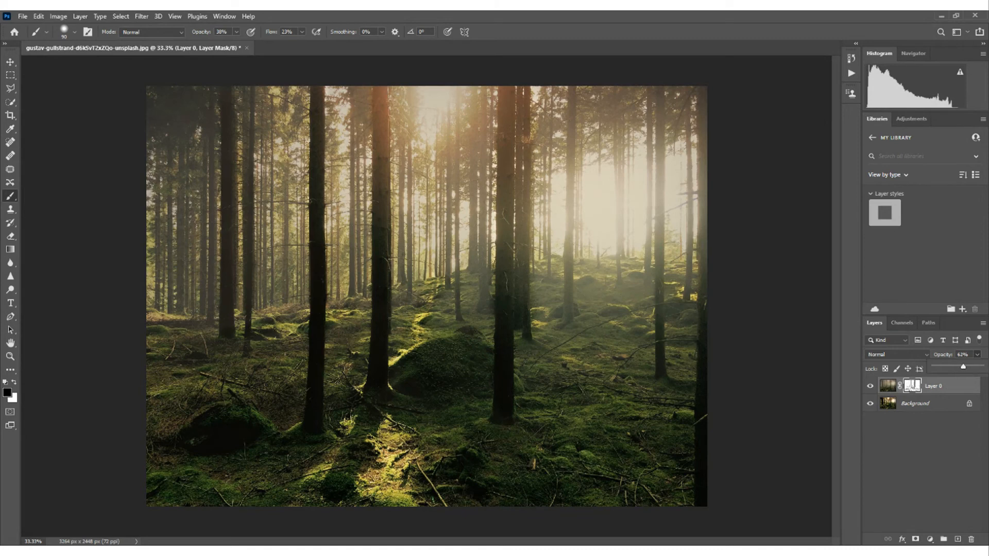
click(581, 277)
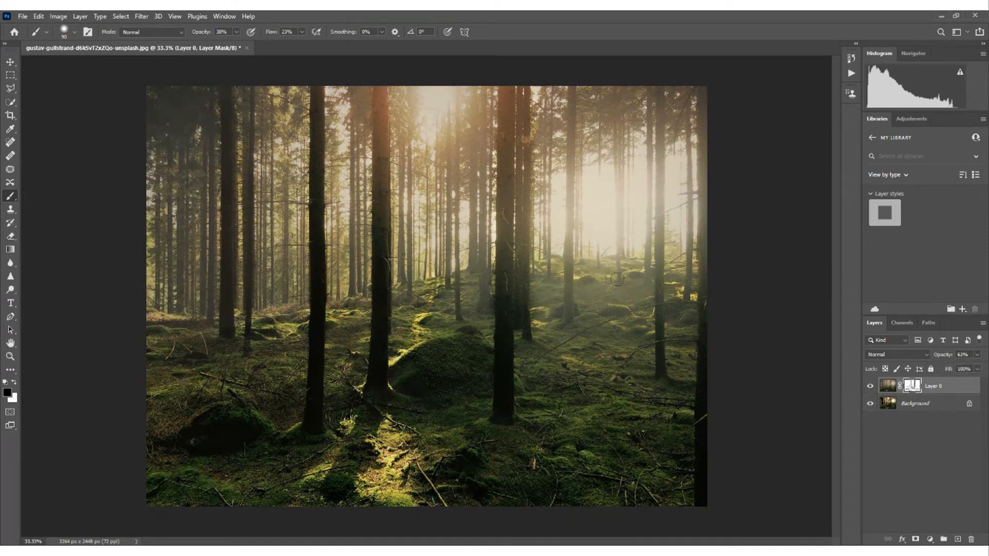
click(14, 382)
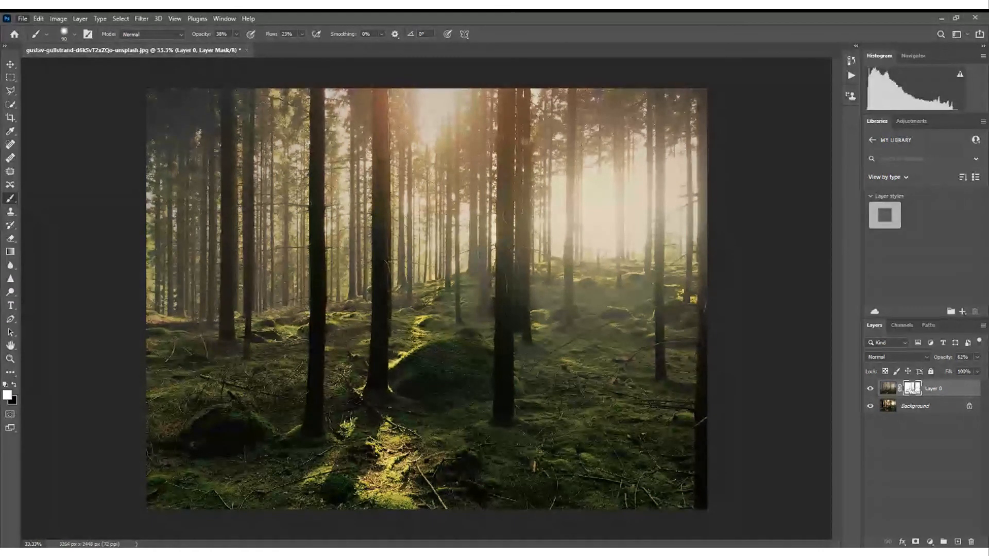
- View the Save As options without saving, and flatten the image into a single background layer
key(ctrl+shift+s)
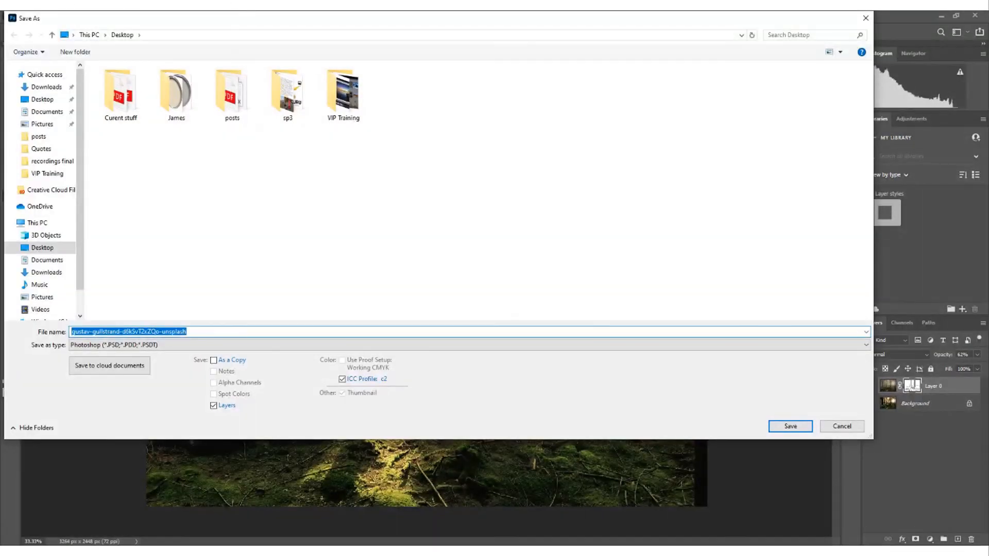
click(842, 426)
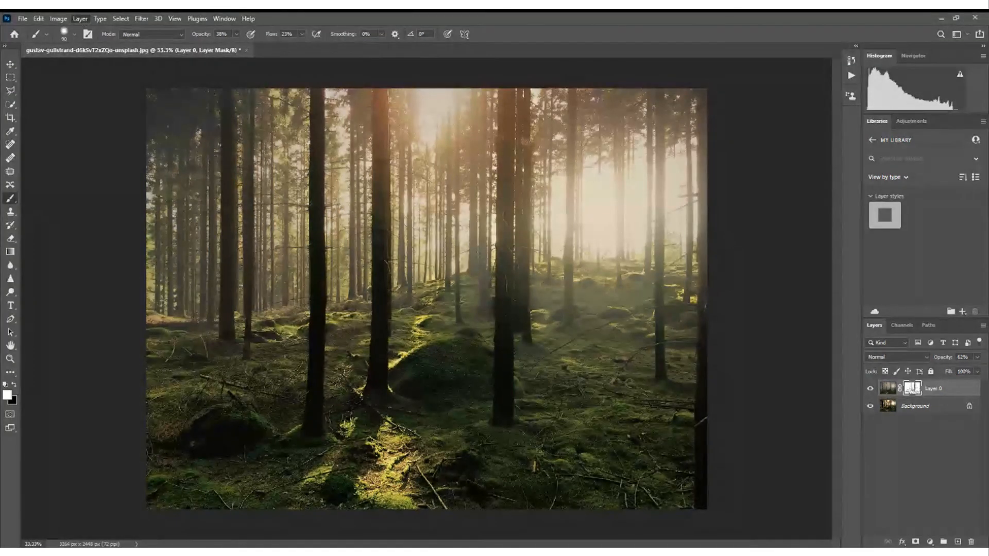
click(79, 19)
click(124, 410)
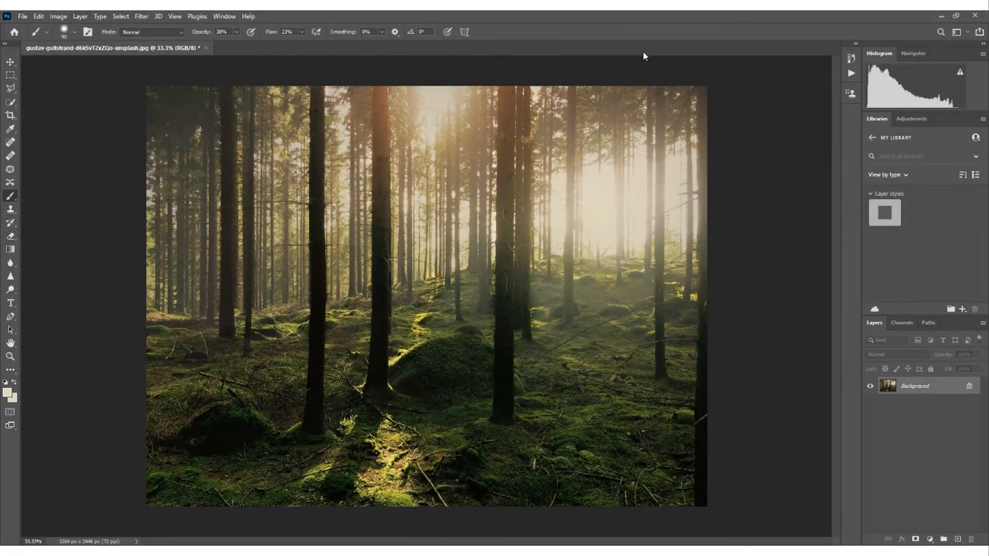